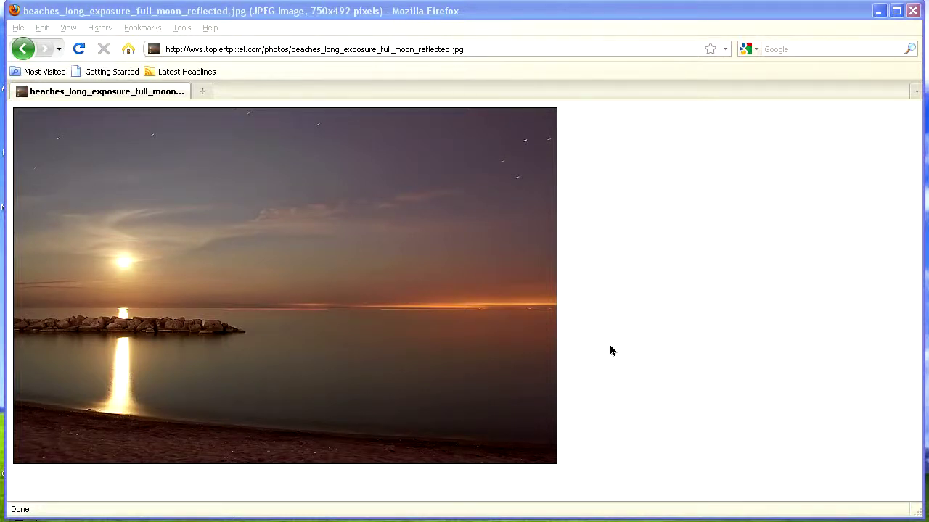
- Bring the moonlit beach photo page in Firefox into focus
left_click(630, 346)
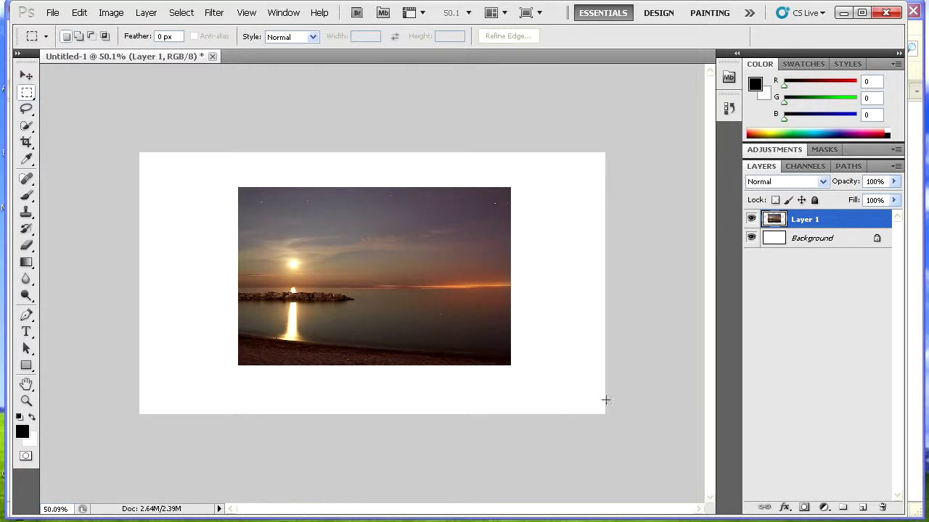
key("ctrl+a")
left_click(826, 356)
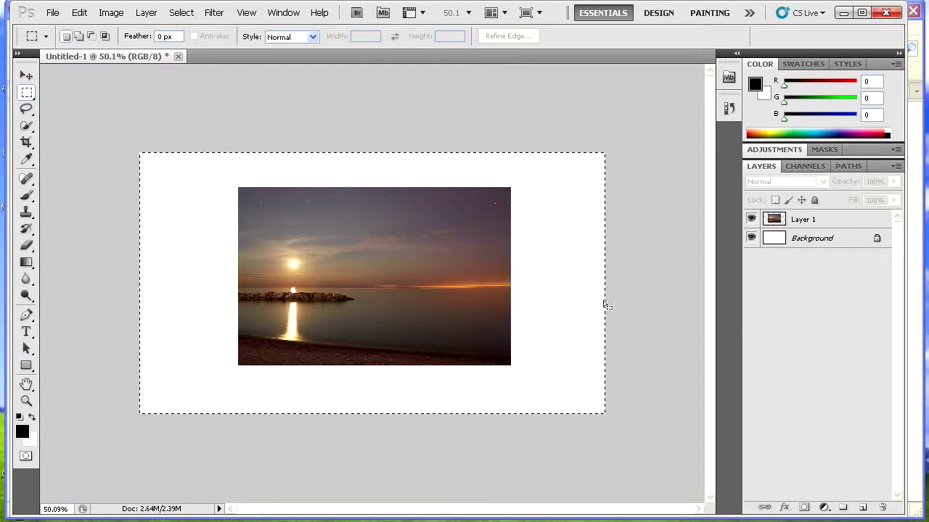
left_click(807, 220)
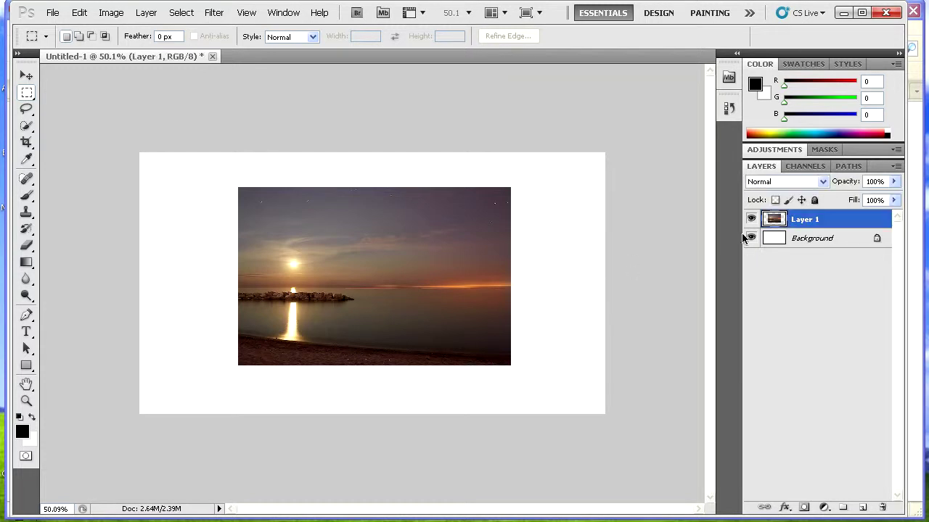
left_click(111, 13)
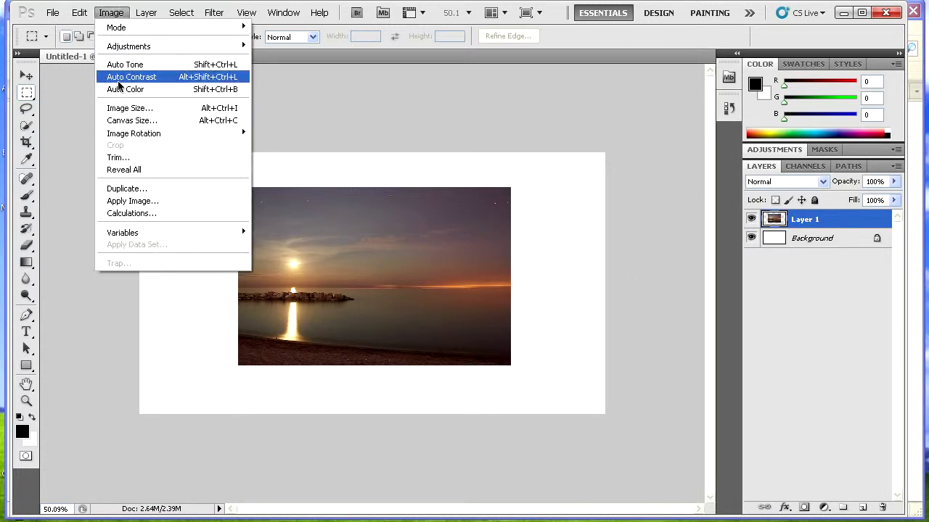
mouse_move(79, 13)
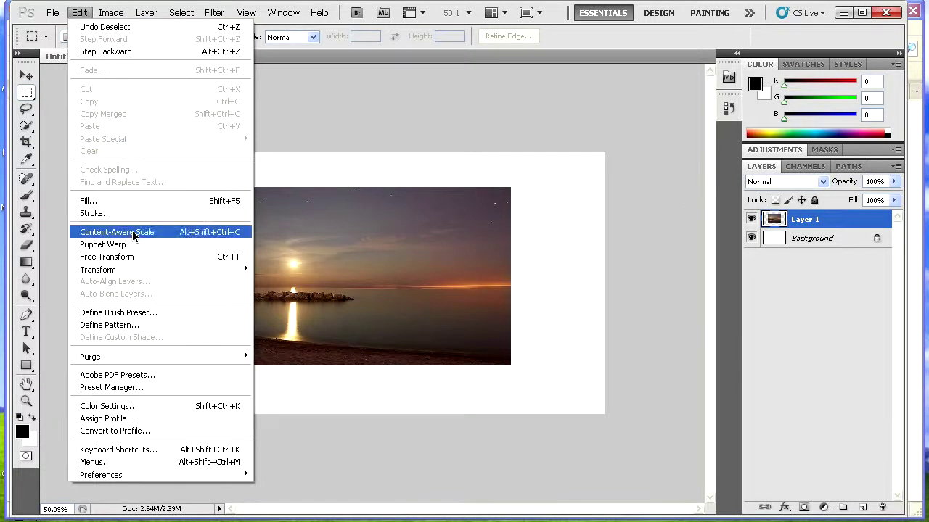
left_click(107, 257)
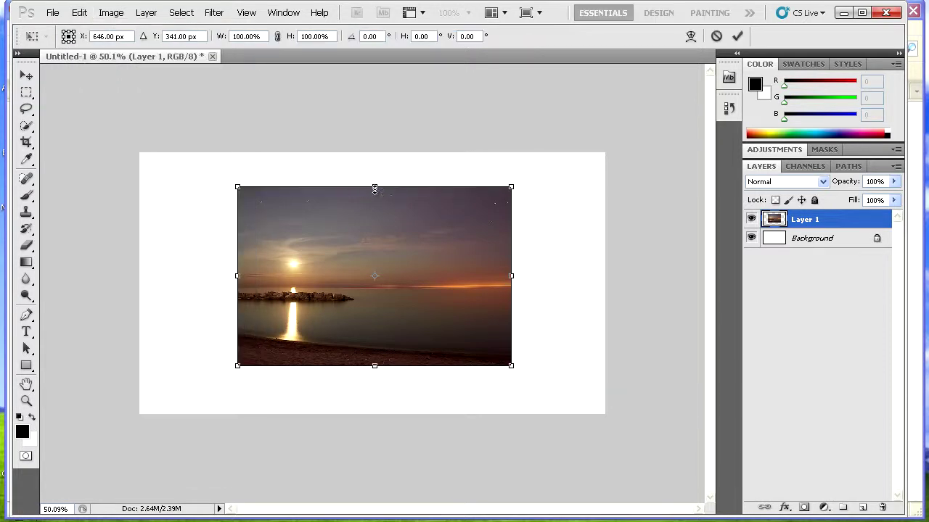
left_click_drag(375, 189, 374, 153)
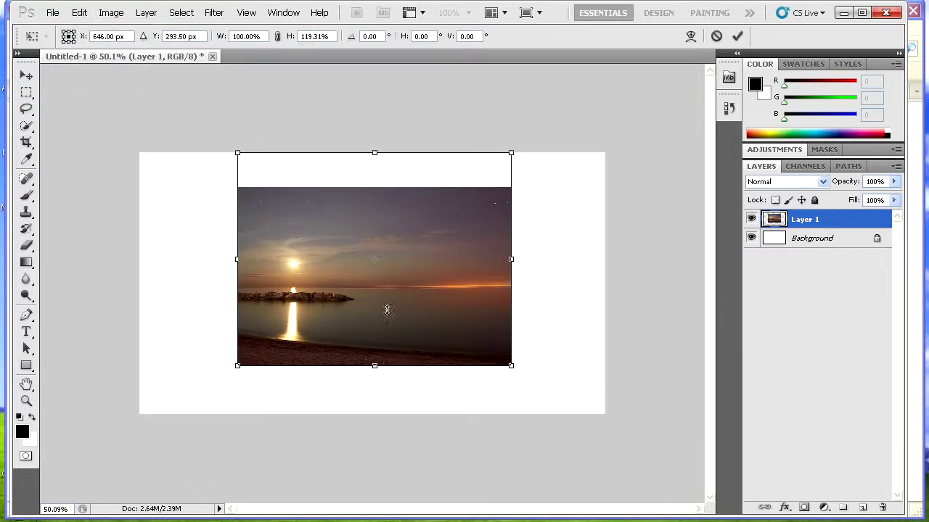
left_click_drag(375, 365, 375, 414)
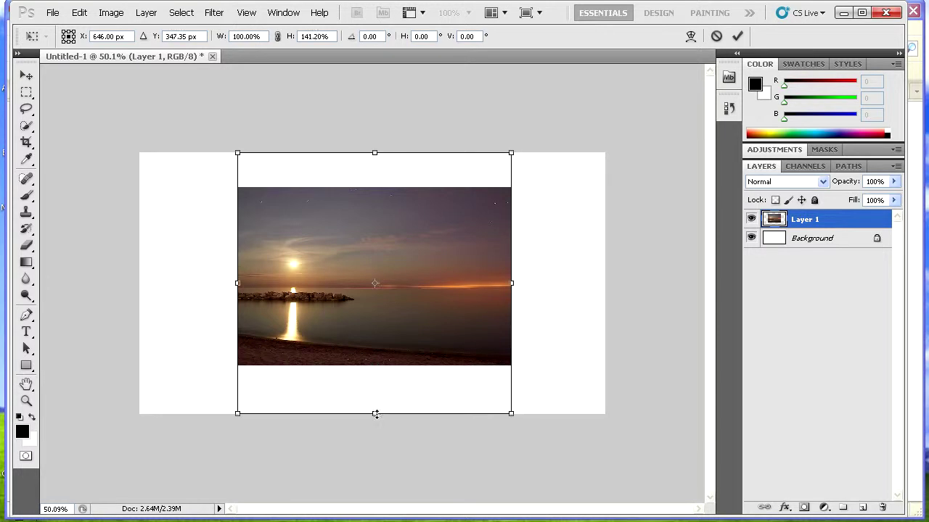
left_click_drag(511, 283, 604, 283)
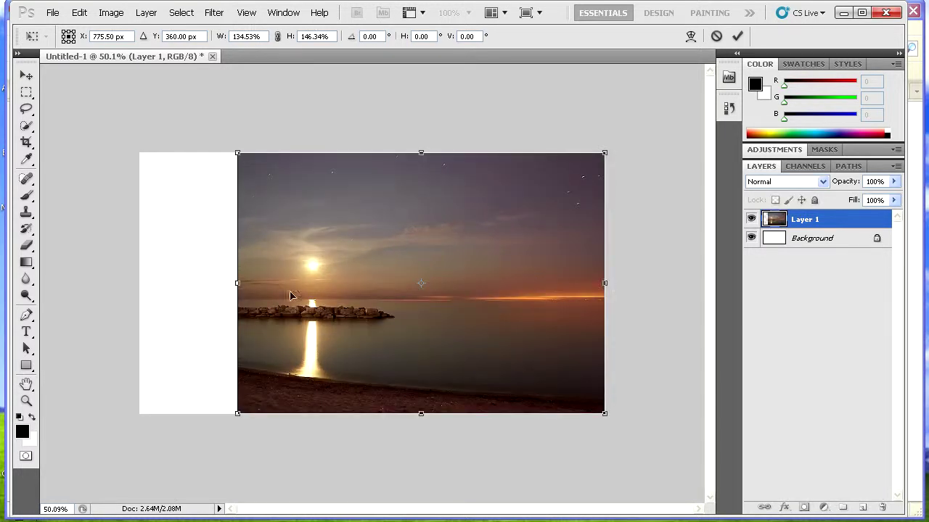
left_click_drag(238, 283, 141, 284)
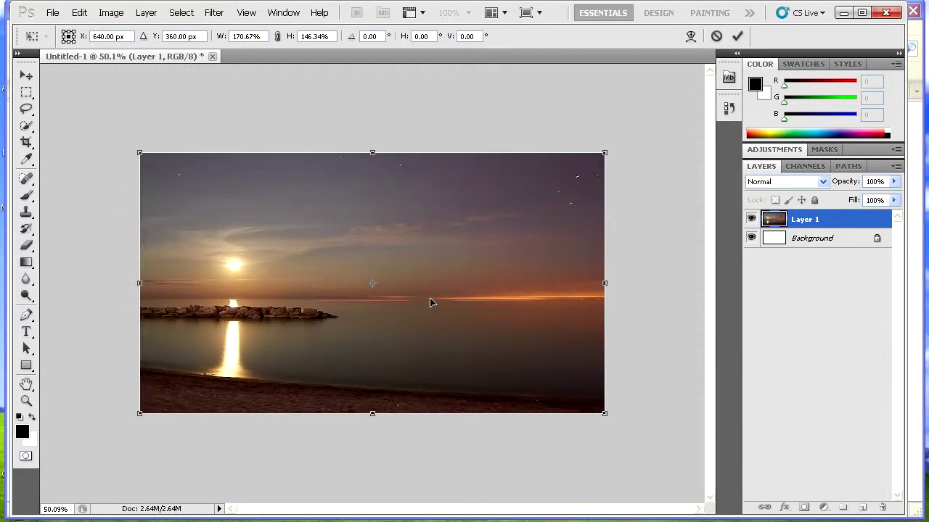
left_click(716, 37)
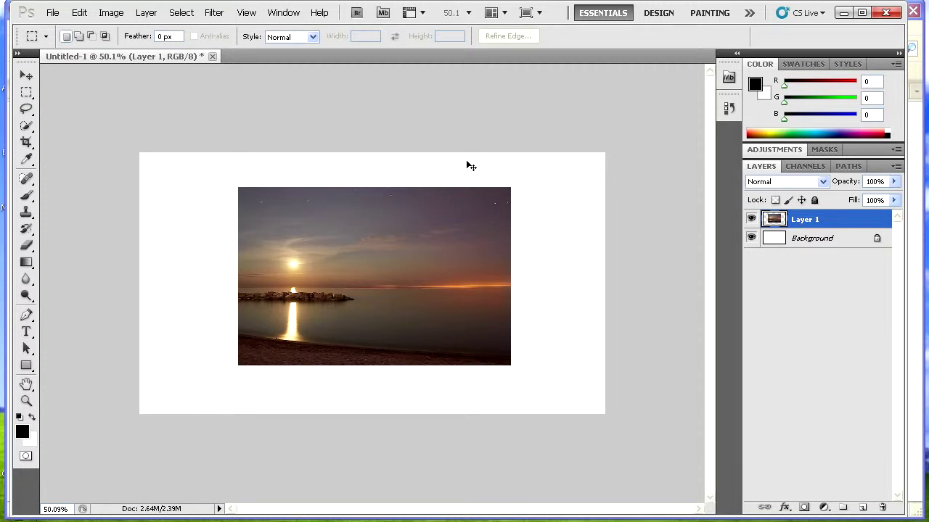
- Use Edit > Free Transform to drag the beach photo into the canvas's top-left corner
key("ctrl+t")
left_click(719, 38)
left_click(79, 12)
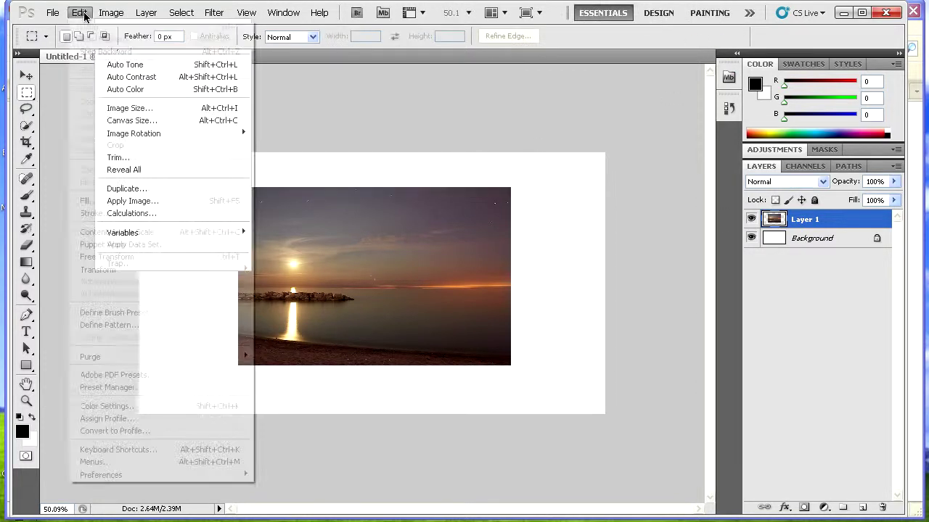
left_click(125, 257)
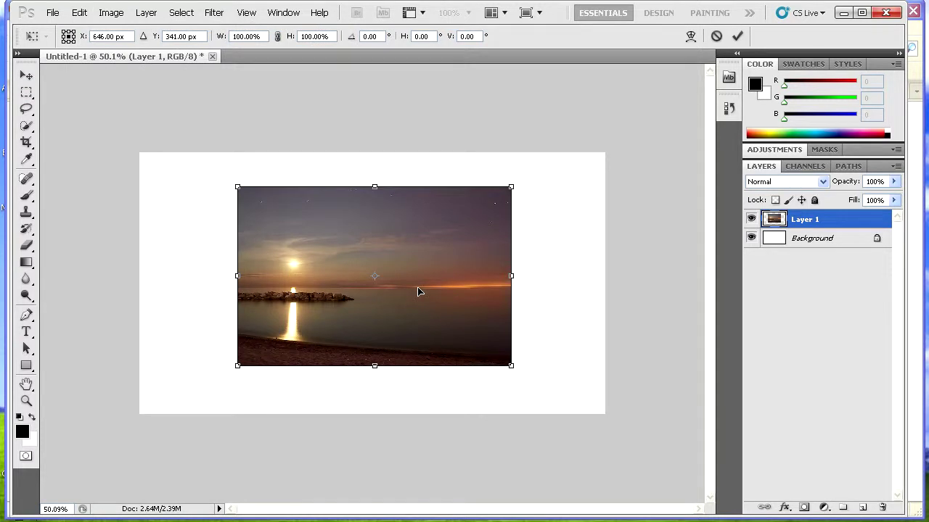
left_click_drag(418, 292, 325, 262)
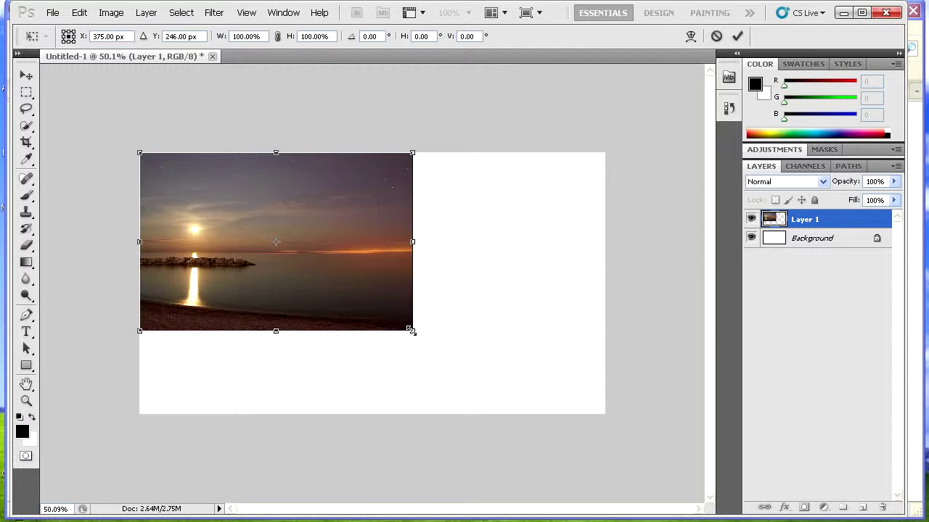
- Scale the beach photo proportionally to about 170% to span the 1280-pixel canvas width, then commit
mouse_move(410, 330)
left_mouse_down()
mouse_move(392, 331)
mouse_move(506, 370)
mouse_move(474, 352)
left_mouse_up()
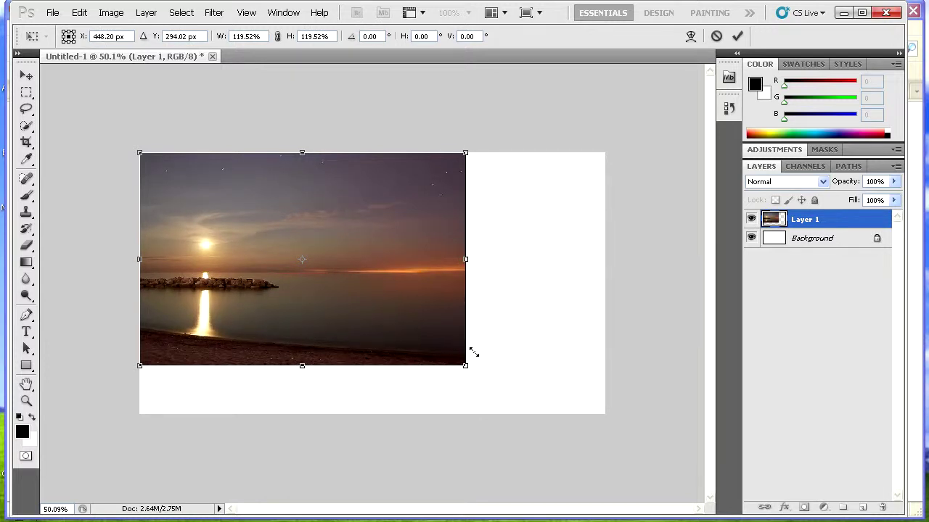
left_click_drag(474, 352, 620, 434)
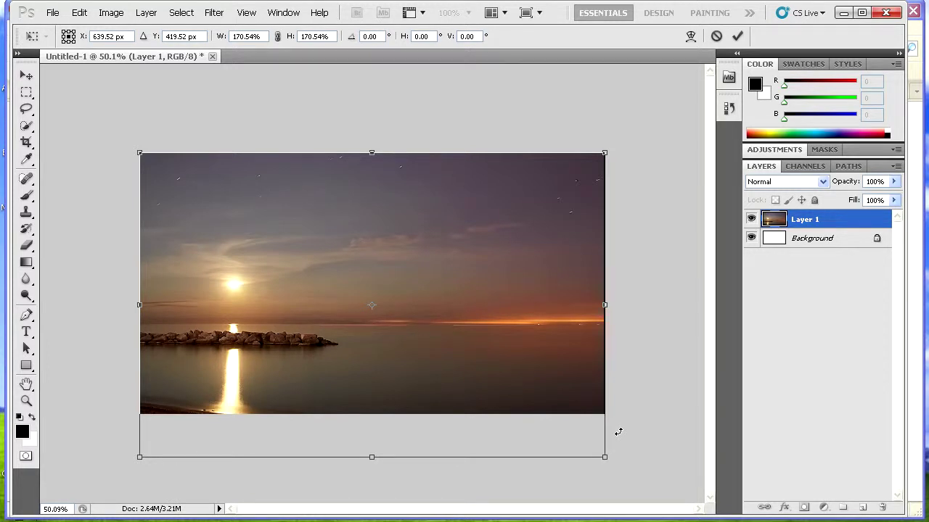
left_click_drag(605, 457, 548, 356)
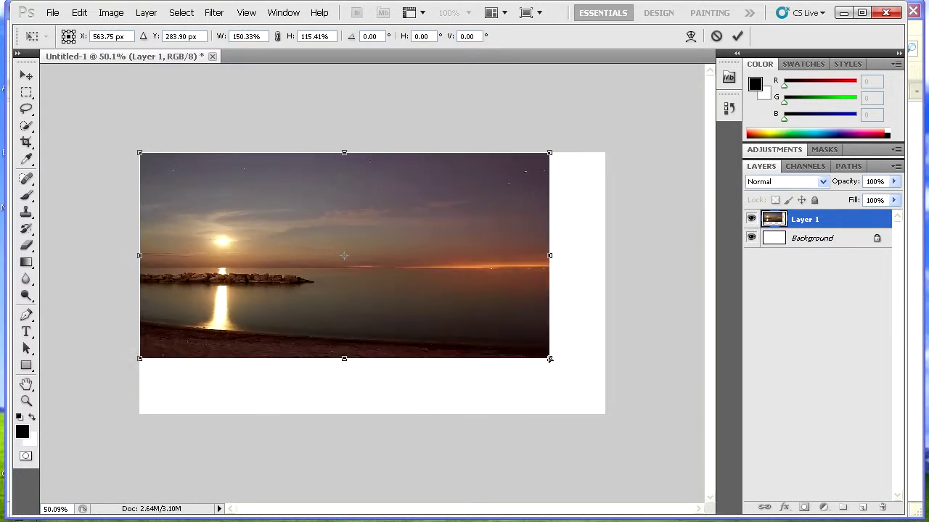
key("ctrl+z")
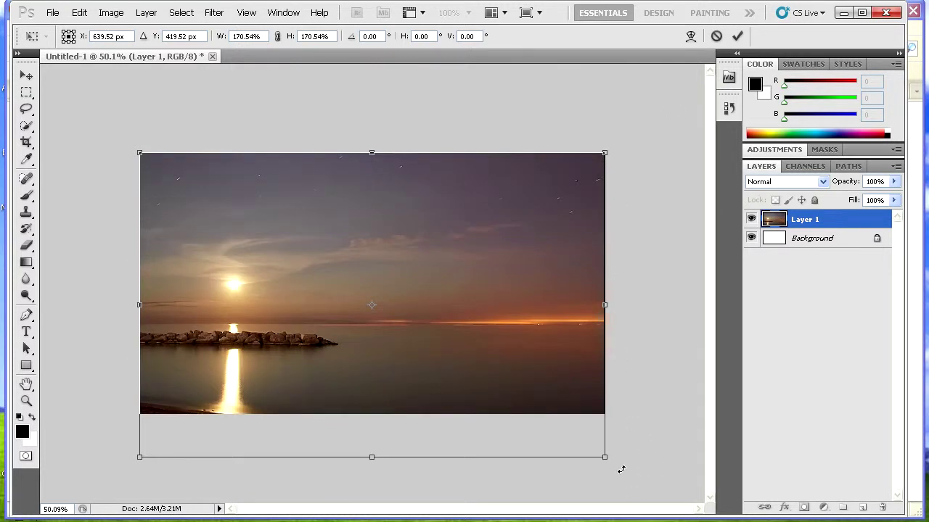
left_click(737, 37)
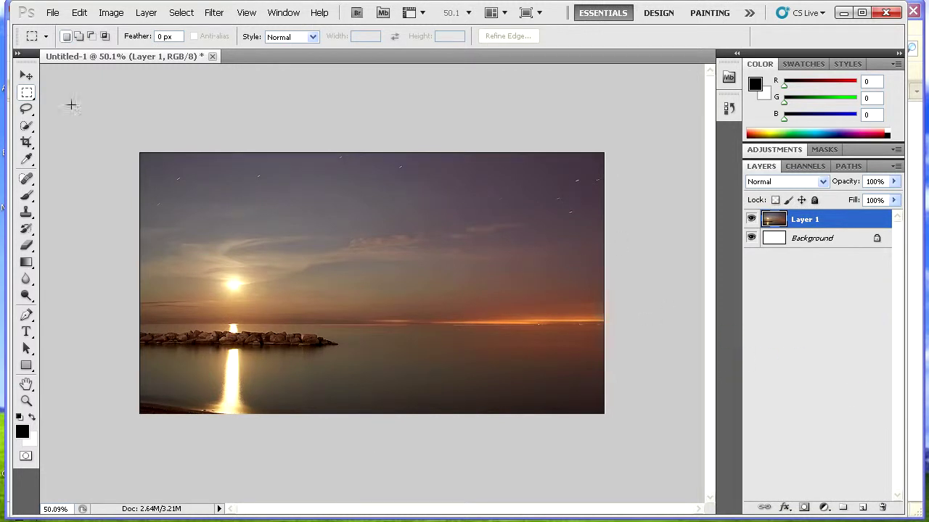
- With the Move tool, cancel the StickyKeys prompt and drag the enlarged photo slightly upward
left_click(26, 76)
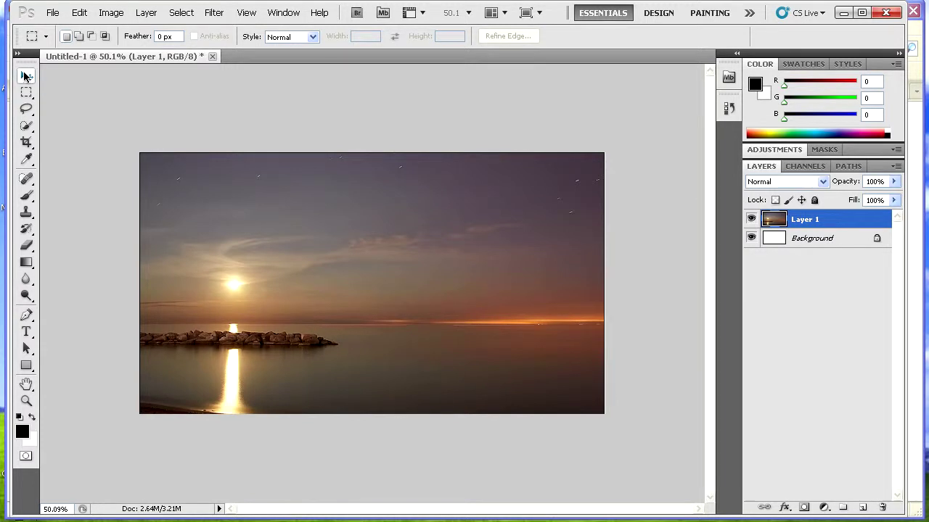
key("shift")
key("shift")
key("shift")
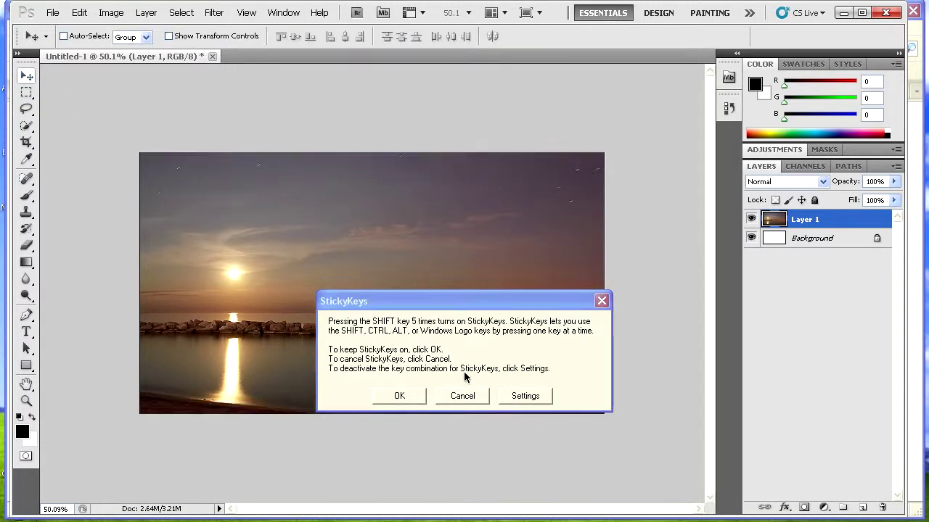
left_click(465, 398)
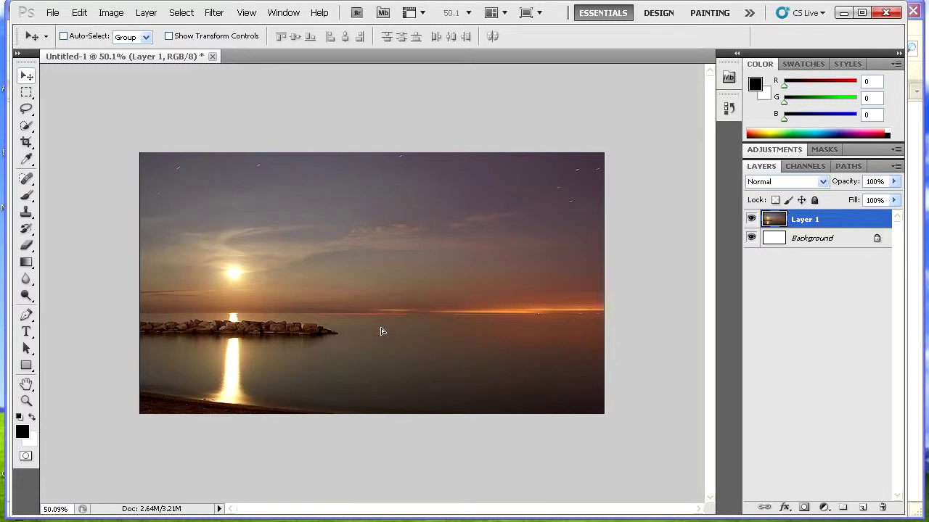
left_click_drag(382, 332, 382, 325)
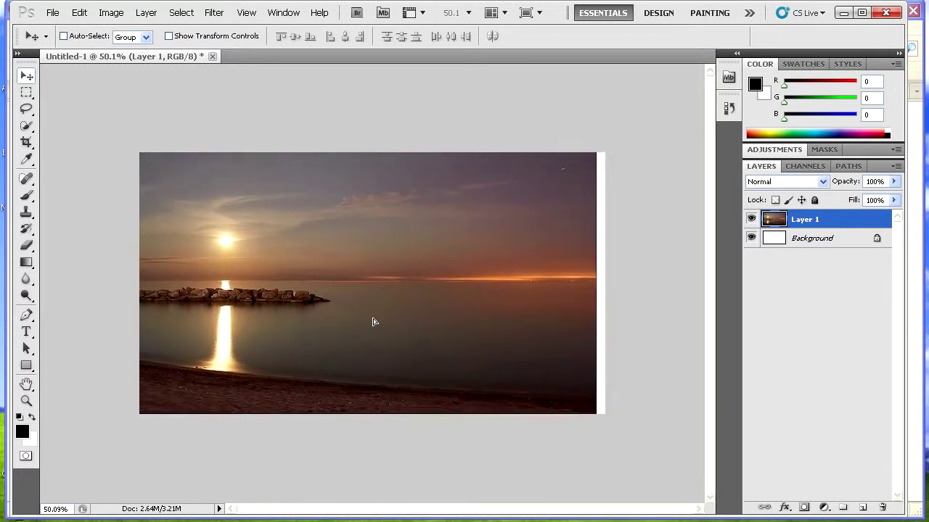